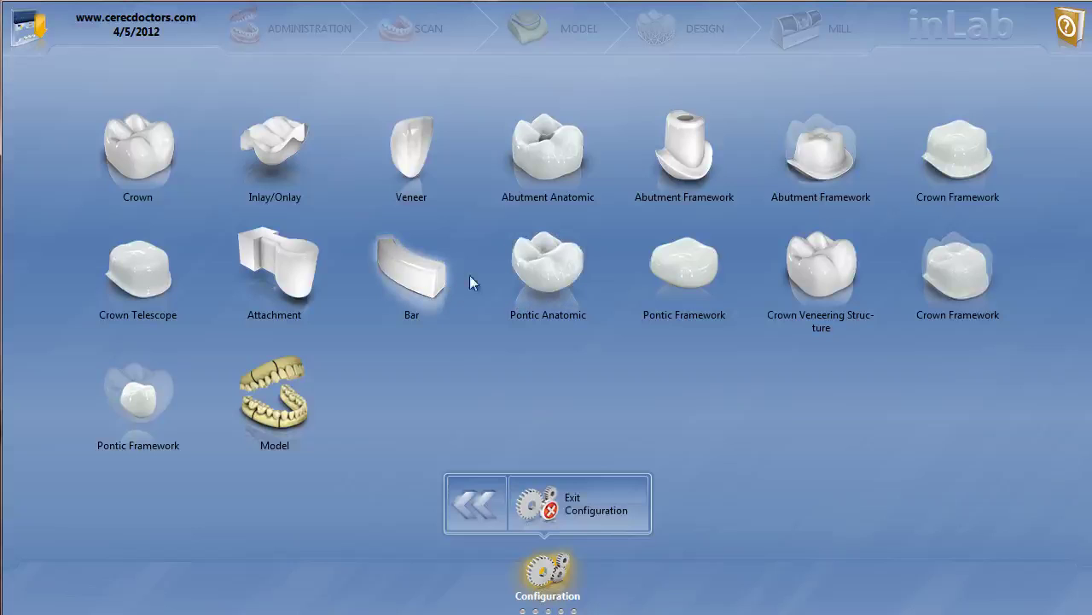
Open the Crown Framework group parameters from the restoration-type grid in Configuration.
click(948, 177)
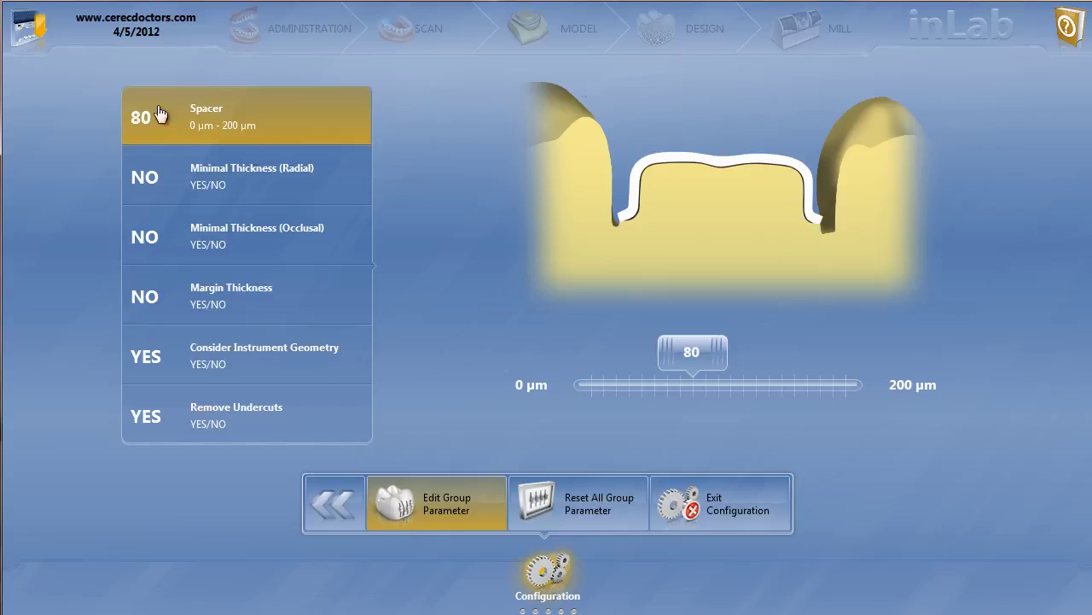
click(689, 352)
drag(690, 350, 731, 351)
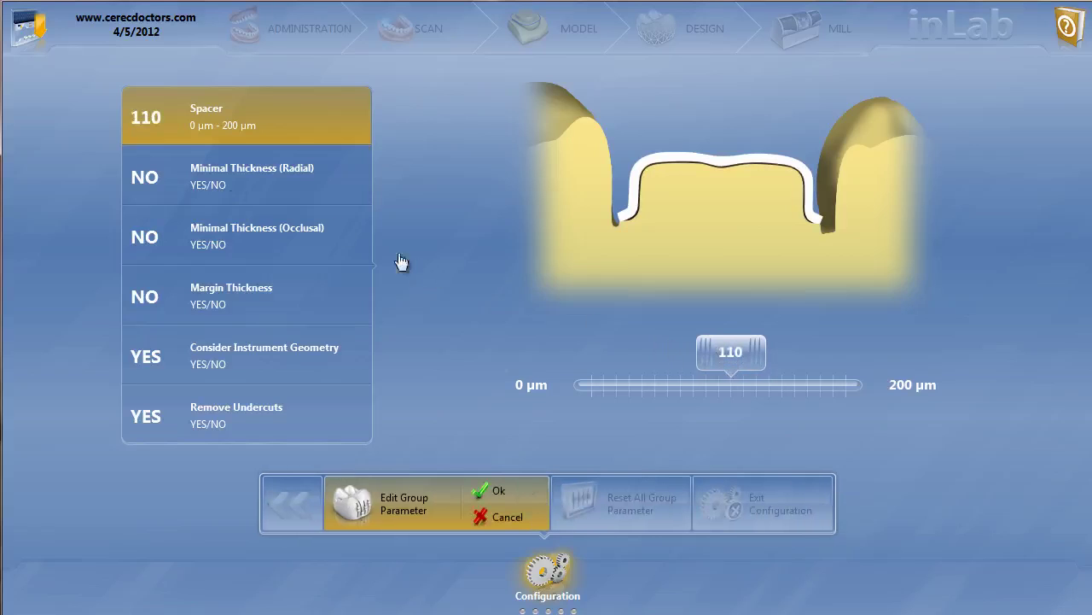
click(234, 190)
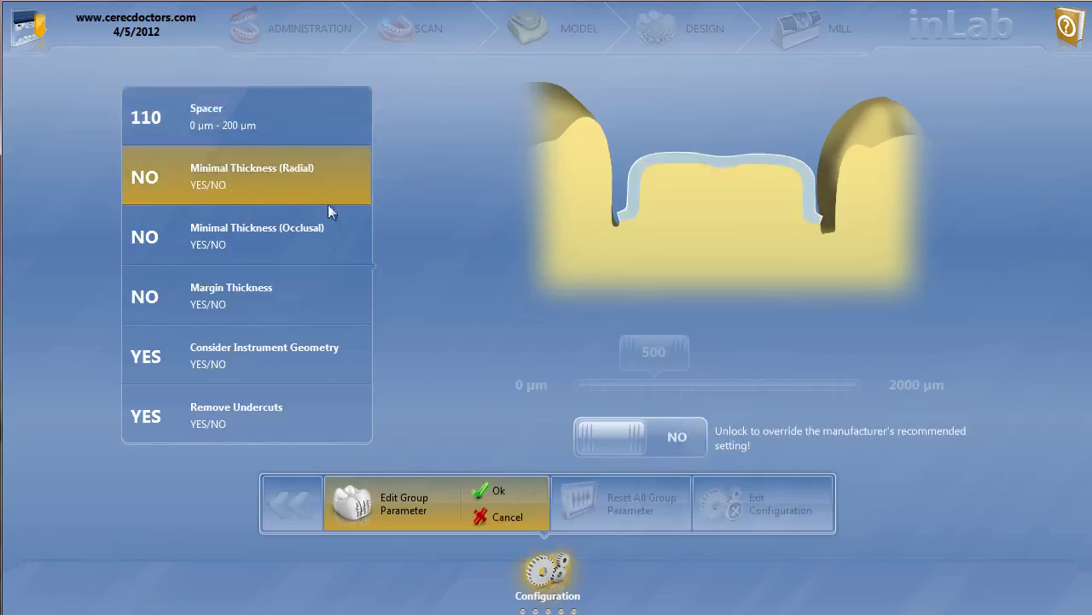
click(680, 439)
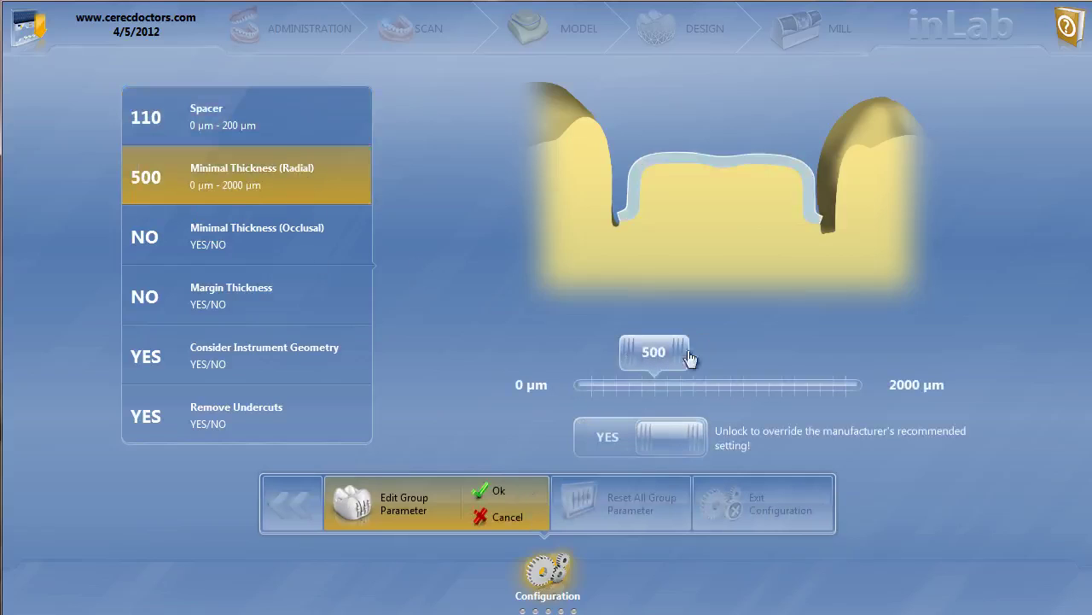
click(280, 238)
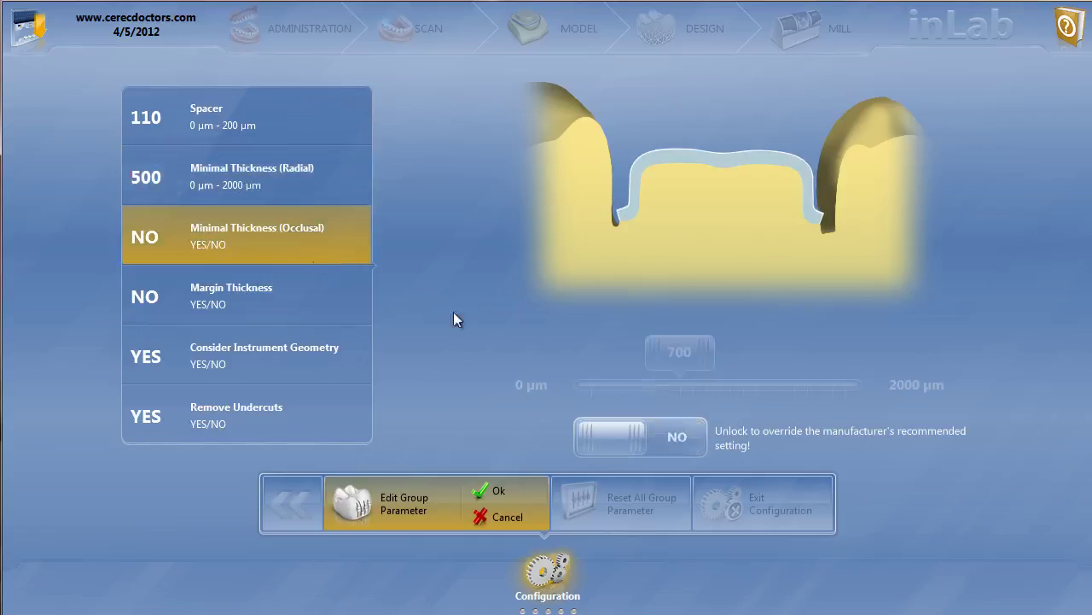
click(670, 431)
drag(675, 354, 655, 357)
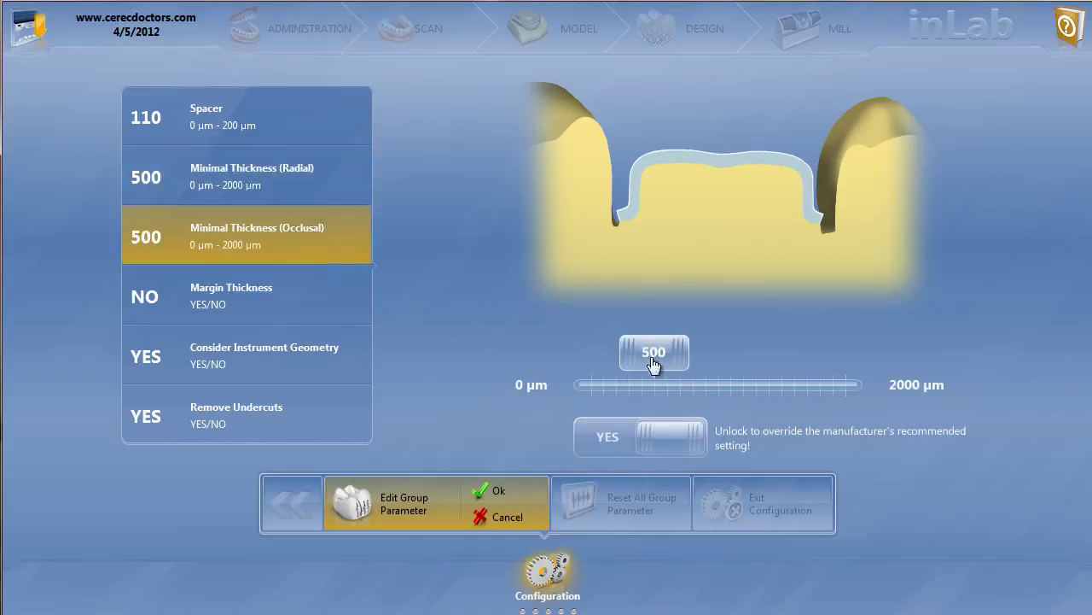
click(253, 304)
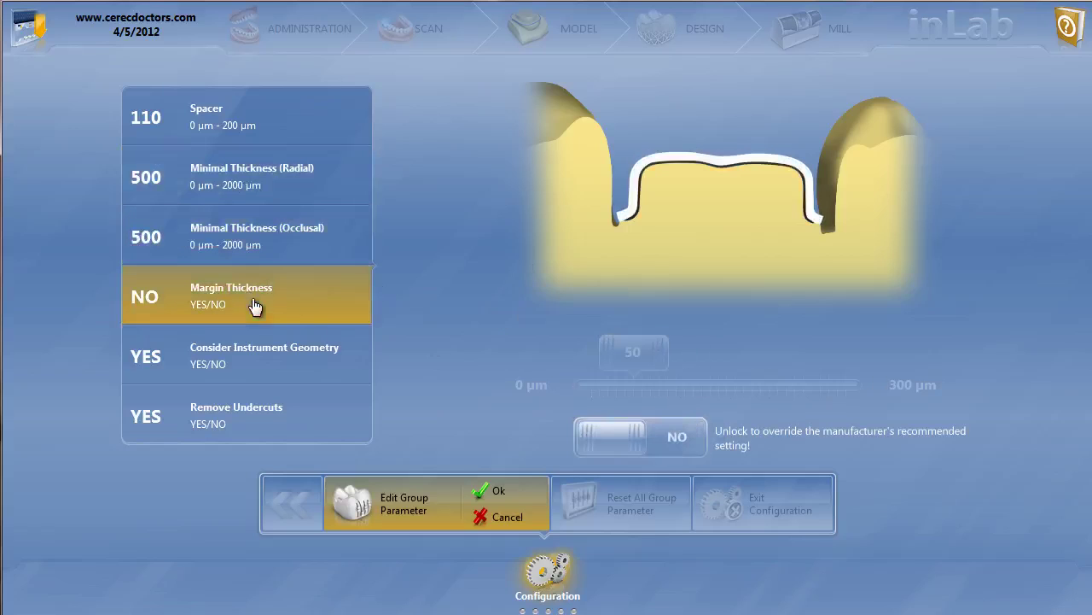
click(689, 434)
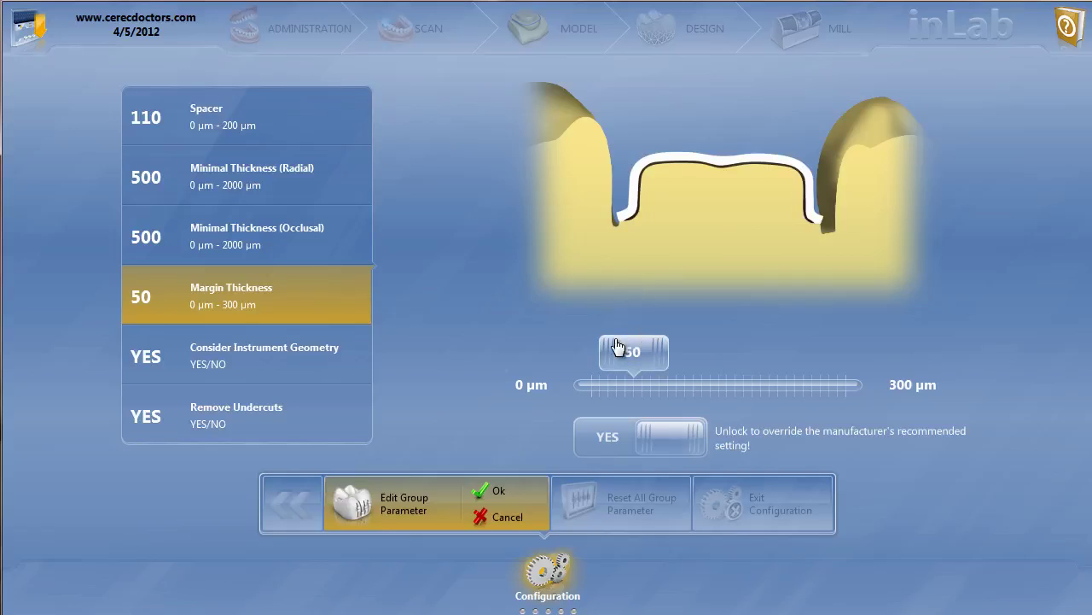
click(275, 354)
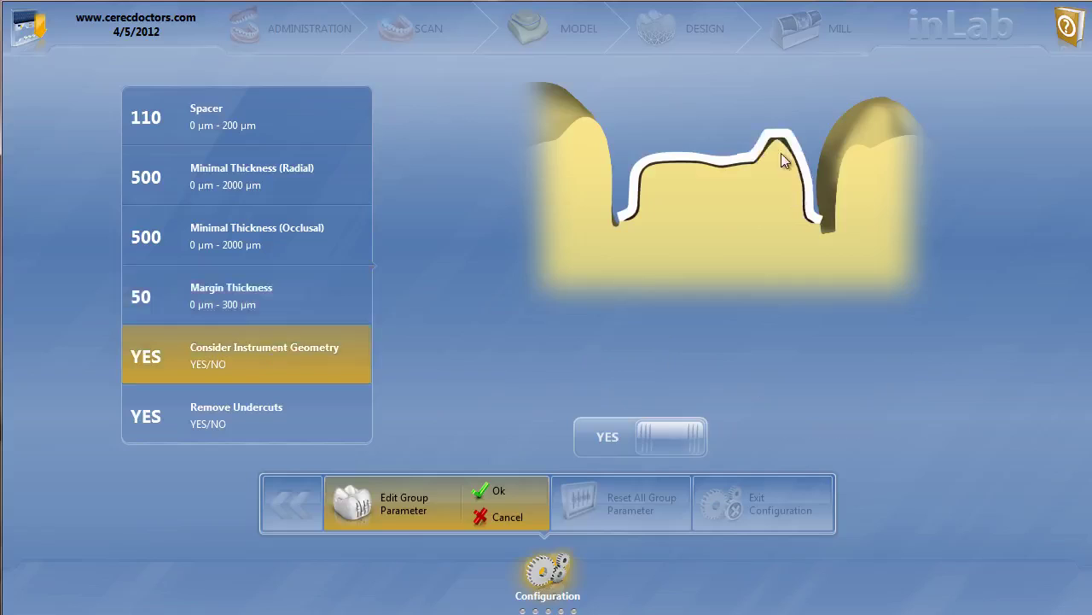
click(254, 415)
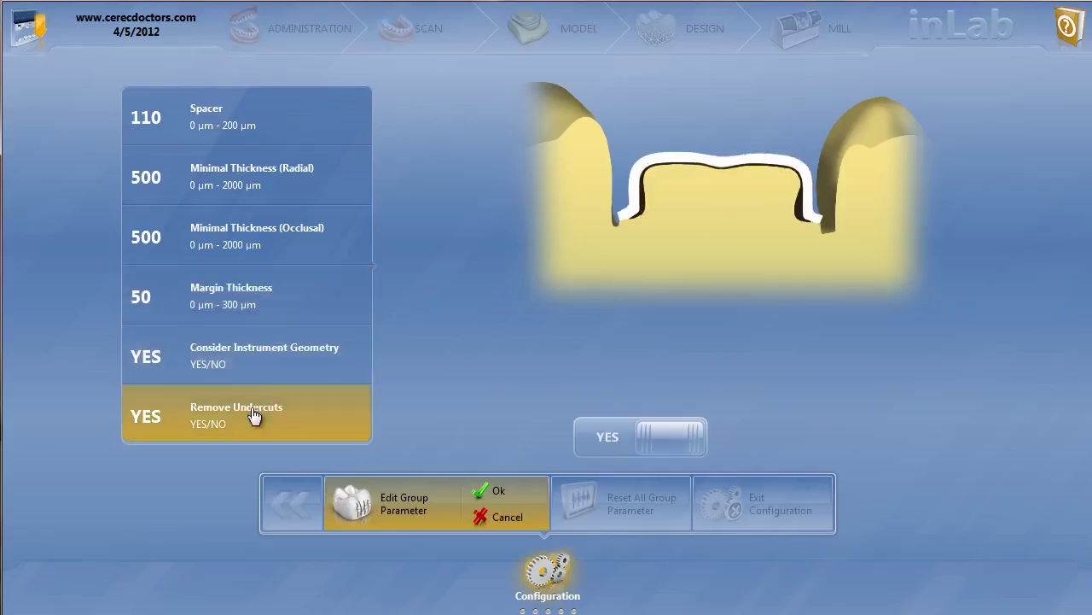
click(270, 373)
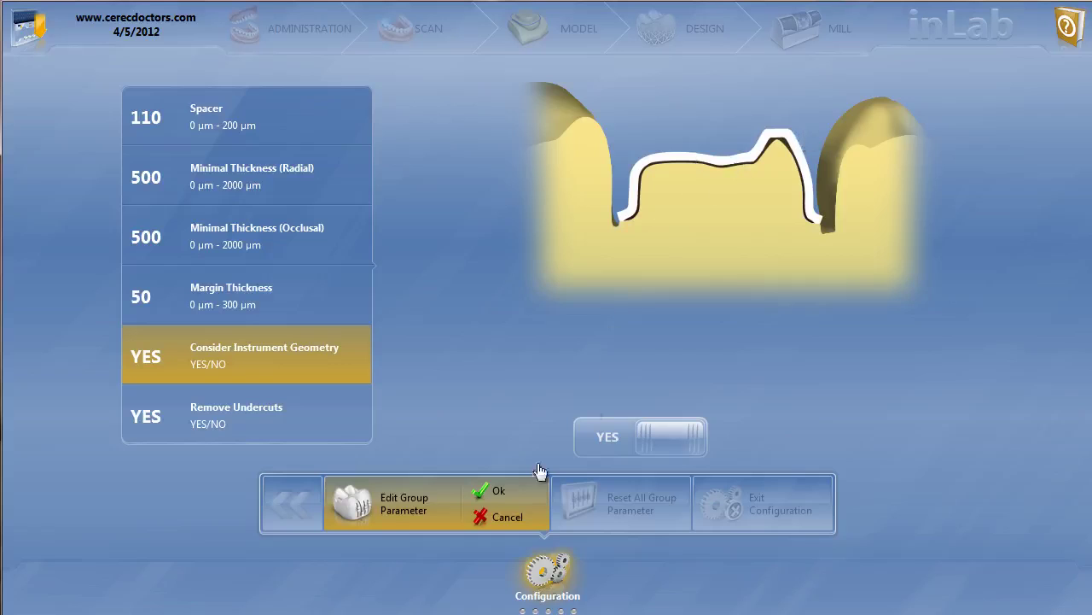
click(376, 502)
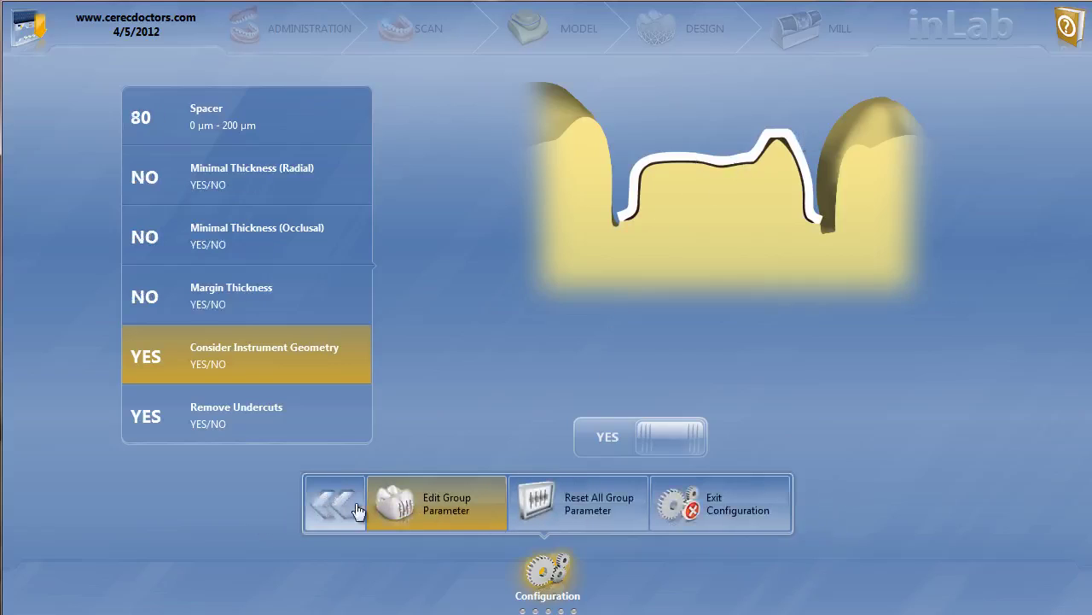
Go back from Crown Framework to the grid and open the Crown Telescope group parameters.
click(356, 505)
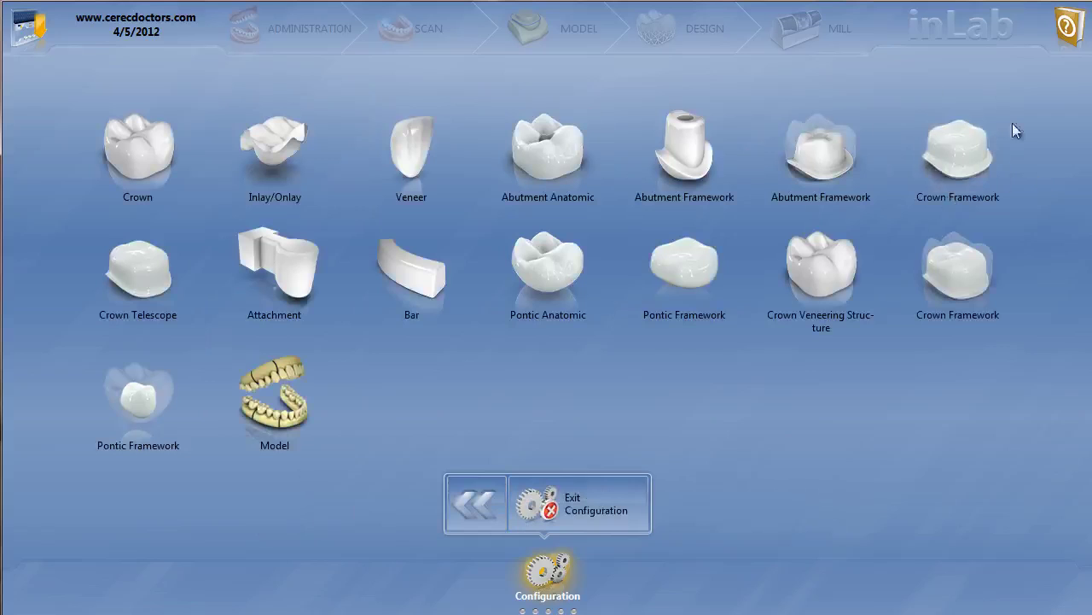
click(137, 267)
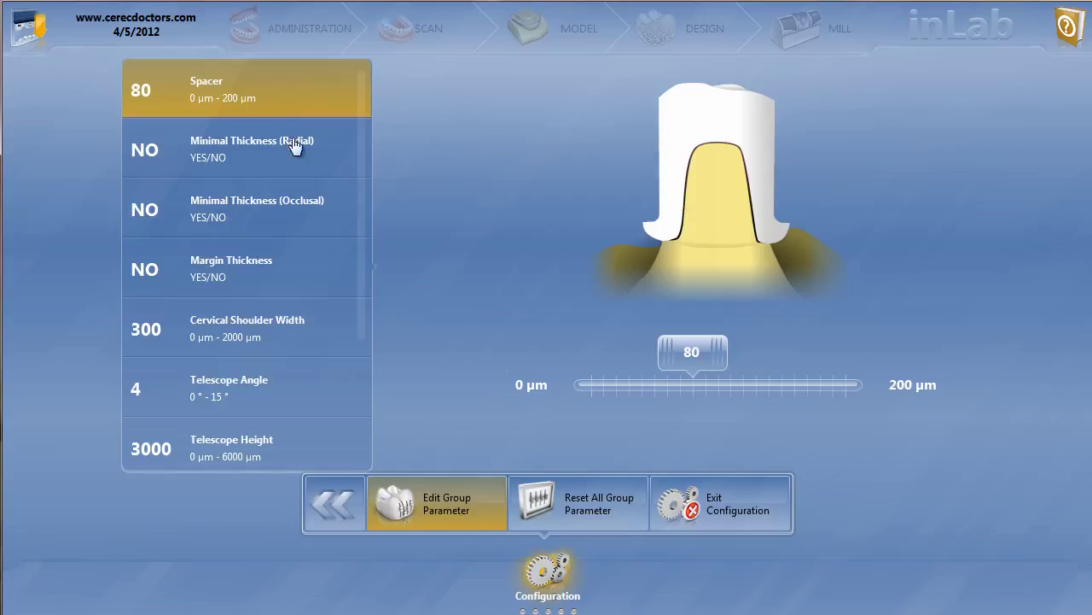
Set the Crown Telescope Spacer to 110 µm.
drag(689, 350, 717, 353)
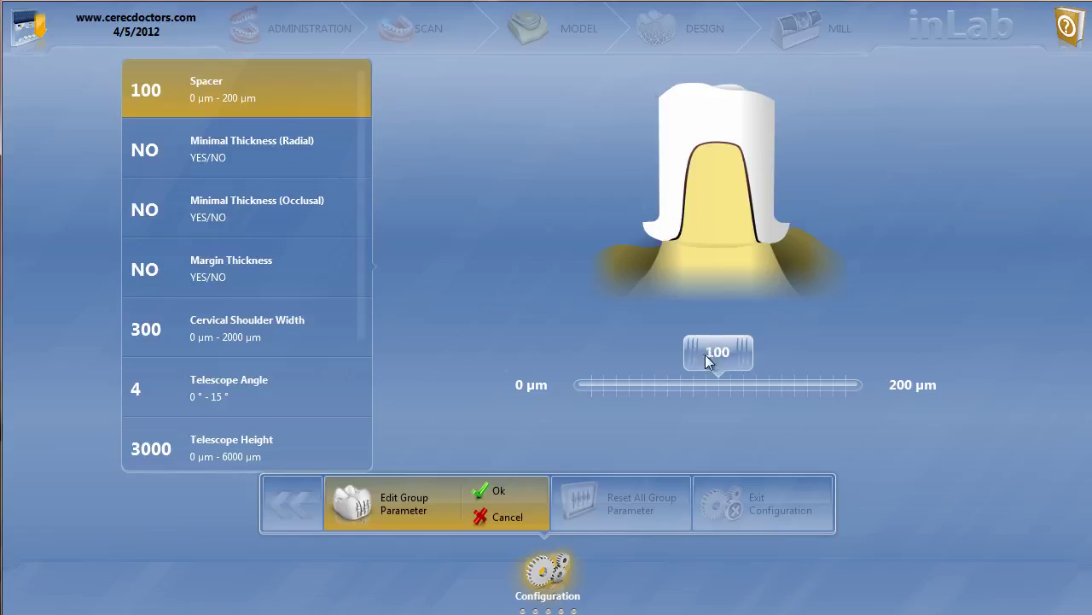
drag(705, 354, 674, 361)
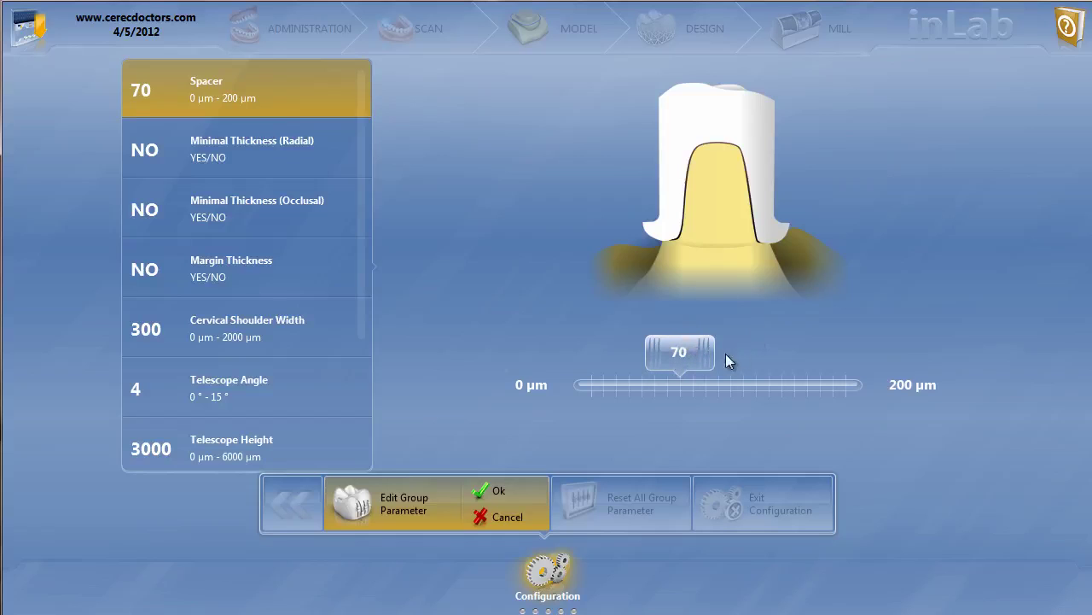
drag(726, 361, 742, 359)
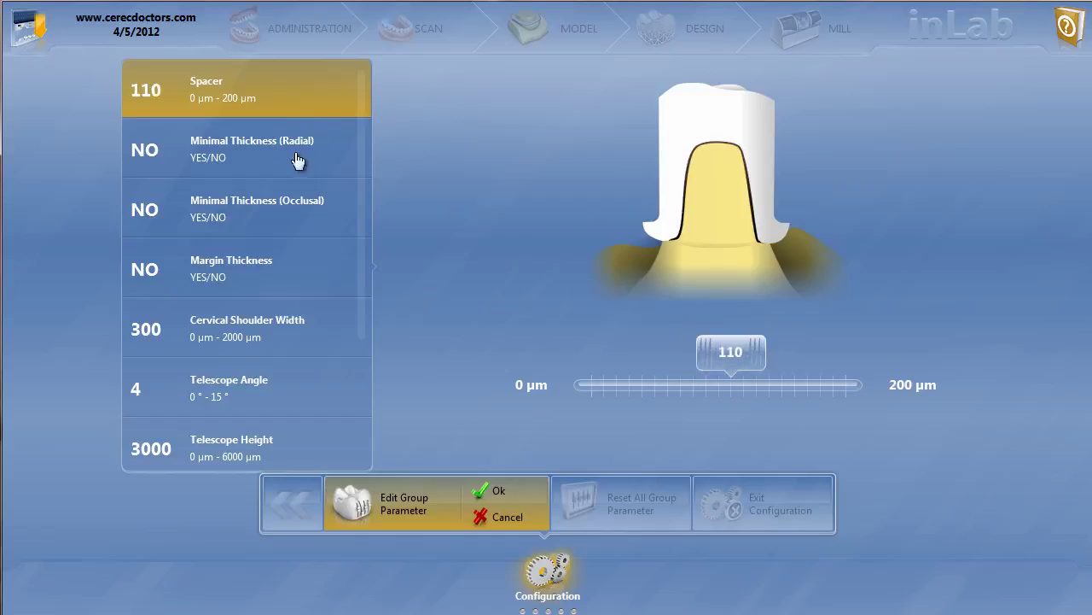
Unlock and set Minimal Thickness Radial and Occlusal to 500 µm and Margin Thickness to 70 µm.
click(298, 160)
click(674, 437)
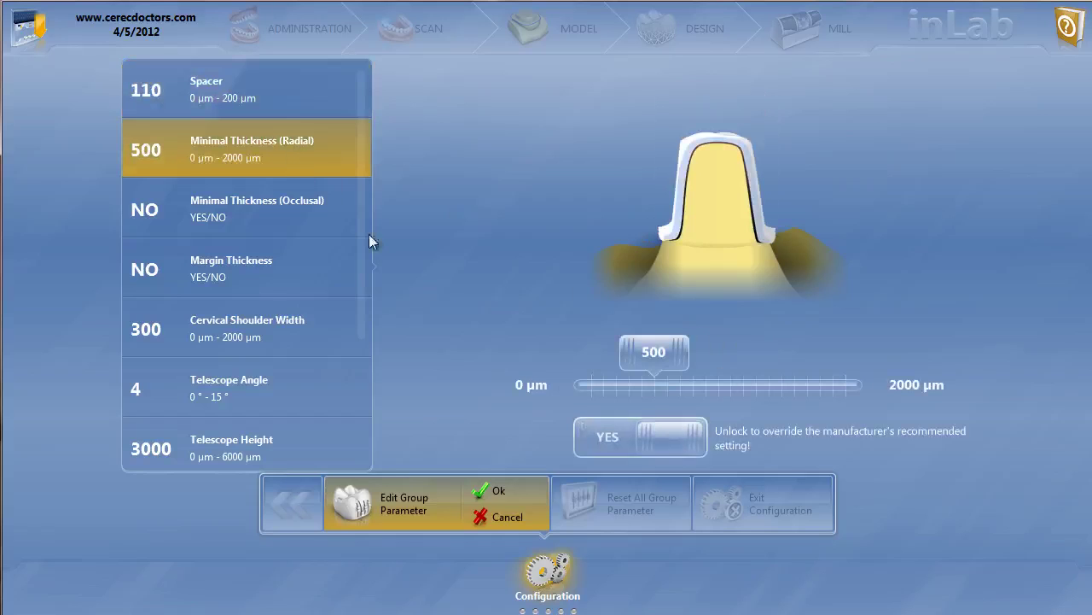
click(308, 220)
click(689, 433)
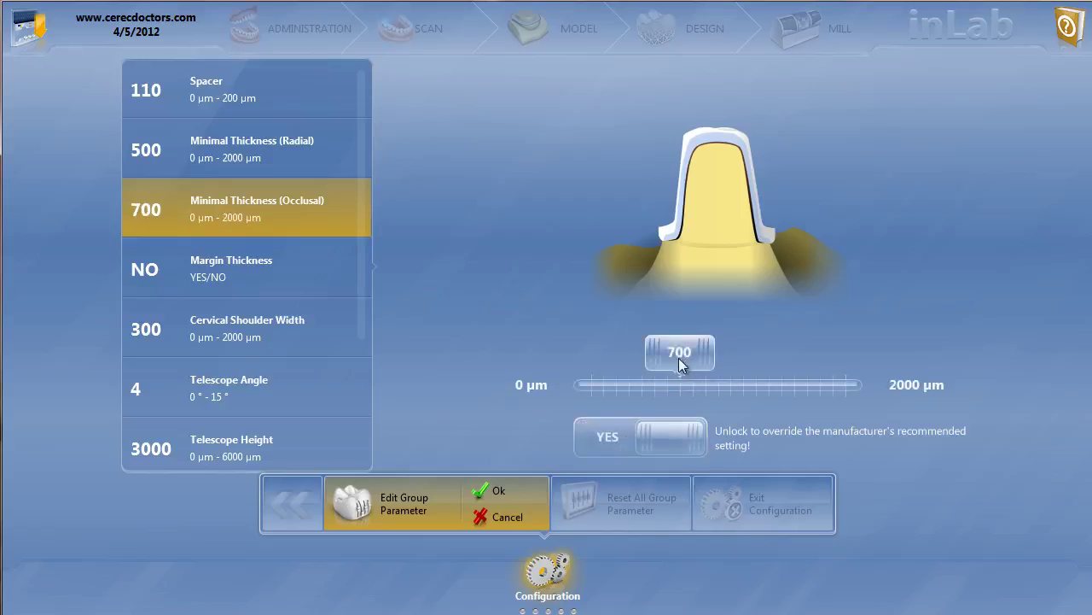
drag(679, 358, 654, 359)
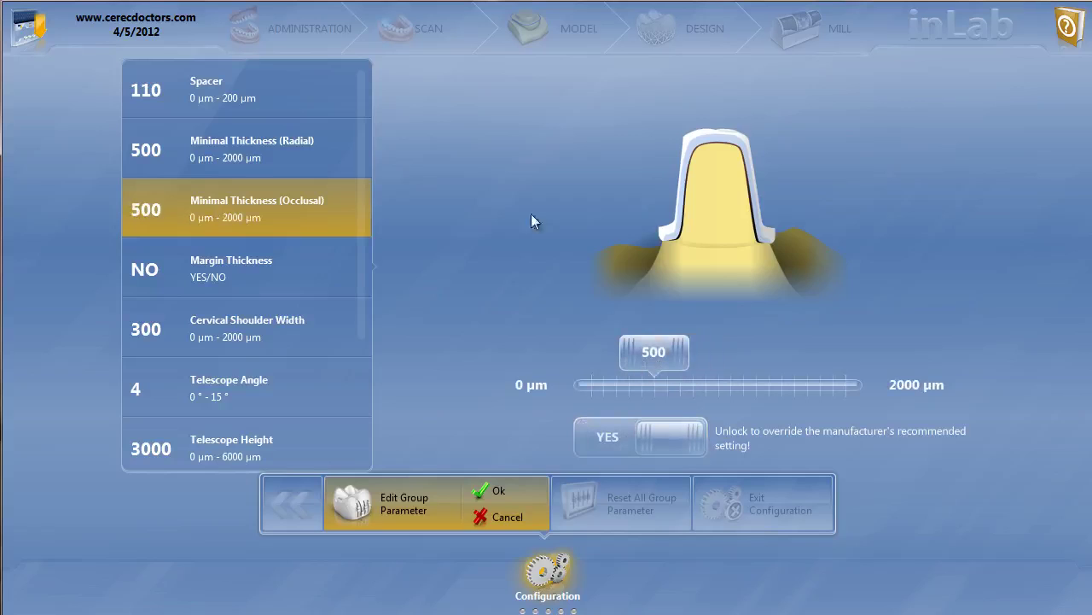
click(299, 261)
click(673, 435)
drag(635, 367, 650, 365)
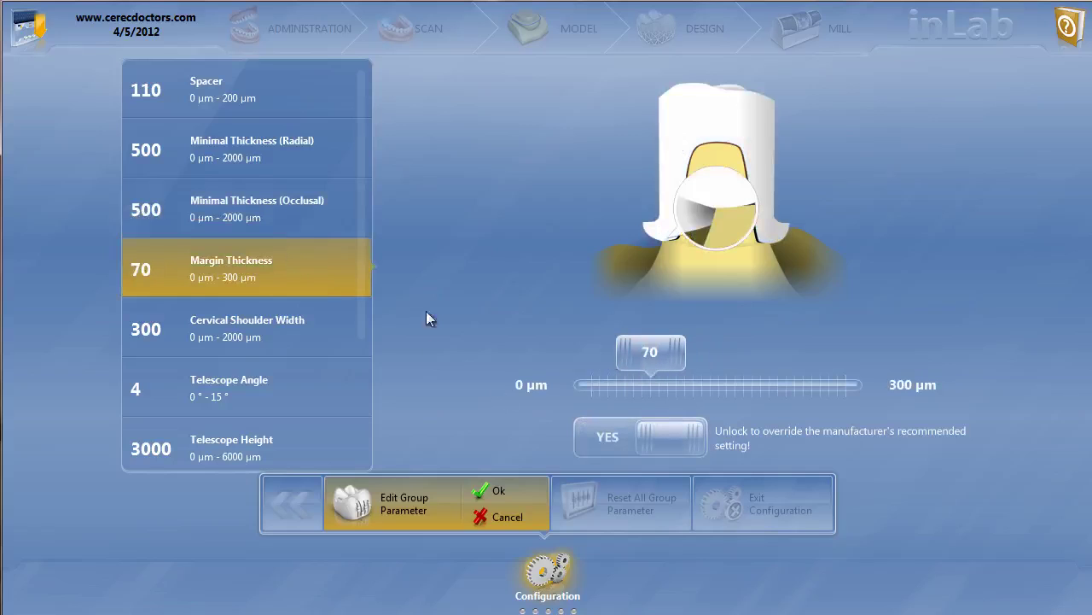
Set Cervical Shoulder Width to 500 µm, Telescope Angle to 6°, and Telescope Height to 2900 µm.
click(288, 331)
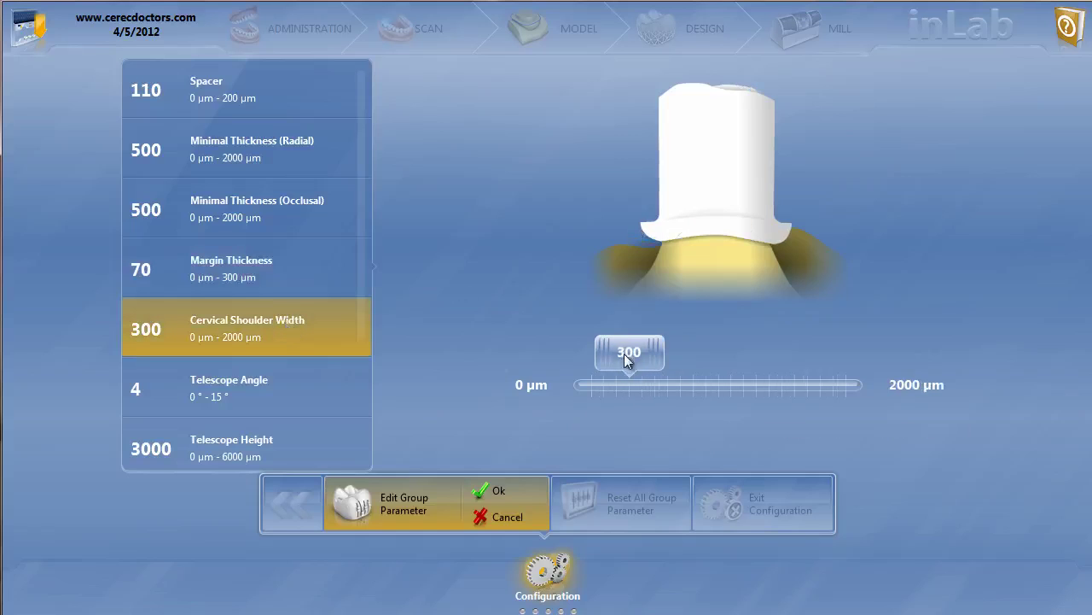
drag(628, 352, 645, 373)
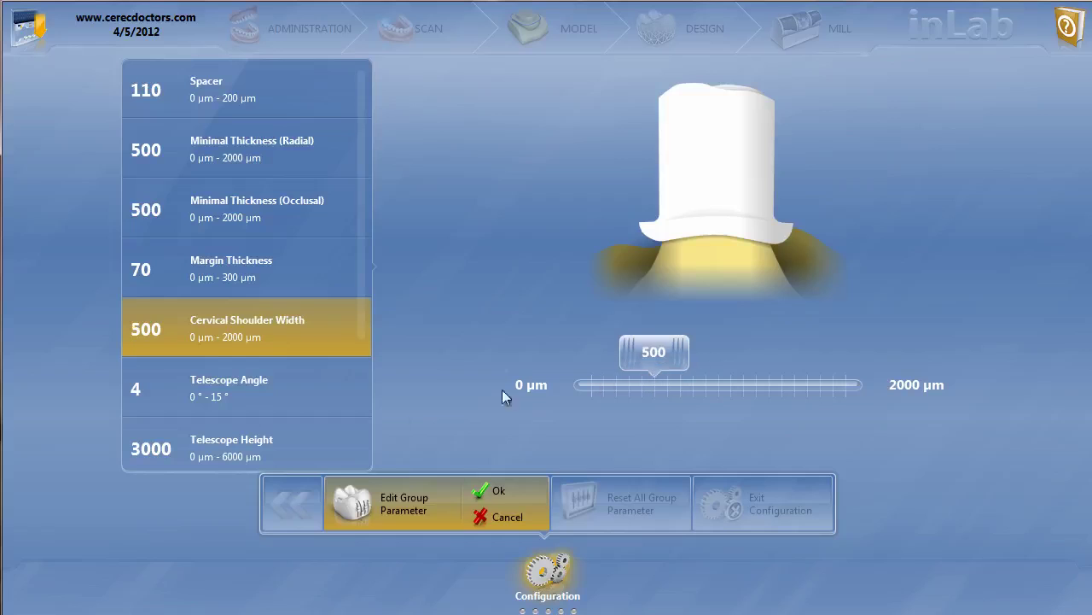
click(230, 397)
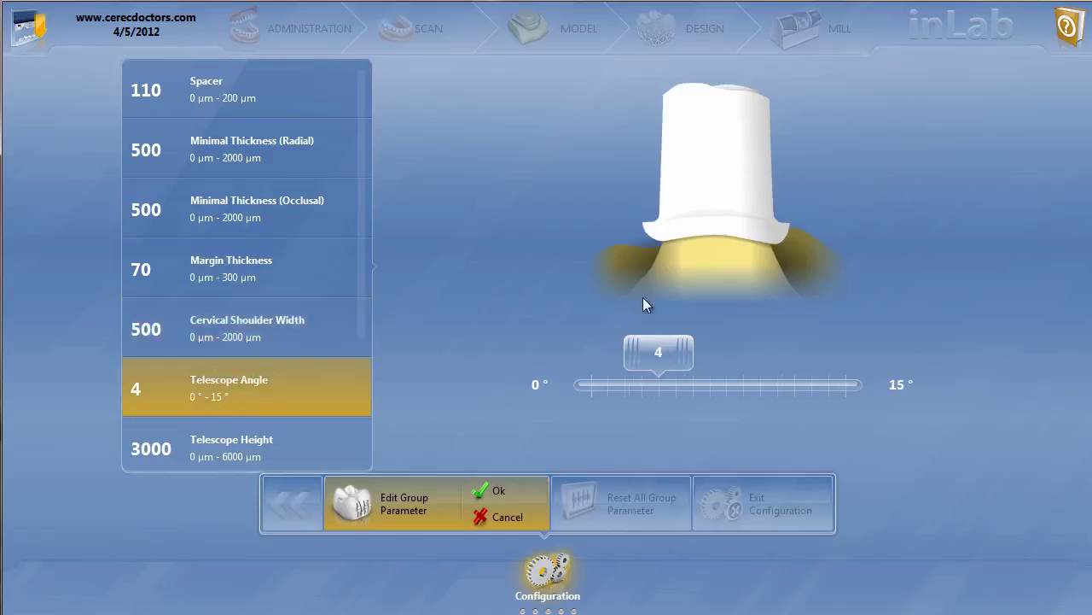
drag(659, 358, 694, 356)
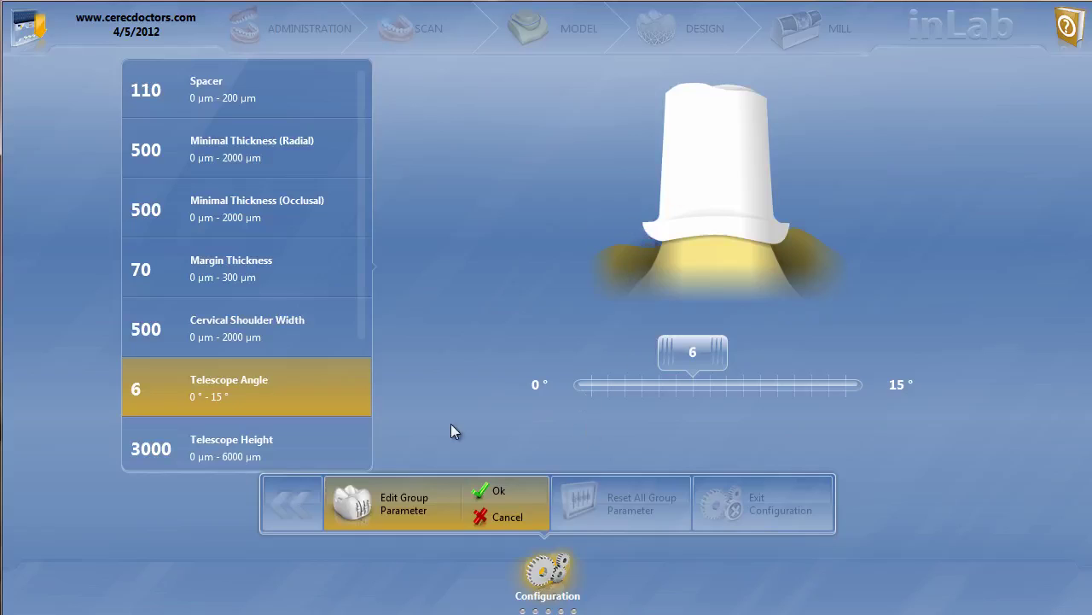
drag(359, 313, 348, 444)
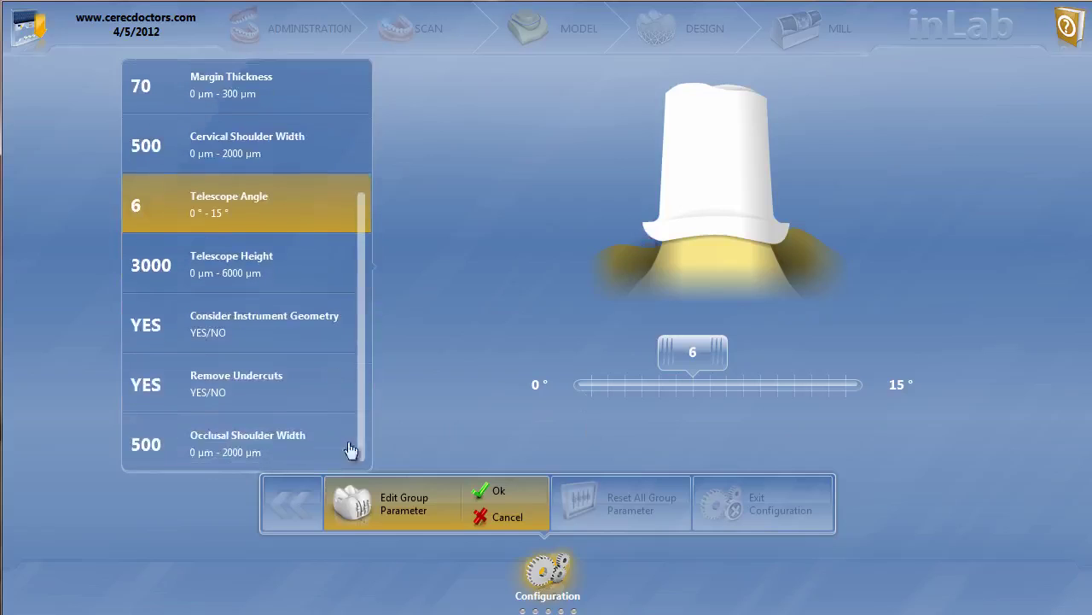
click(263, 273)
drag(692, 351, 713, 373)
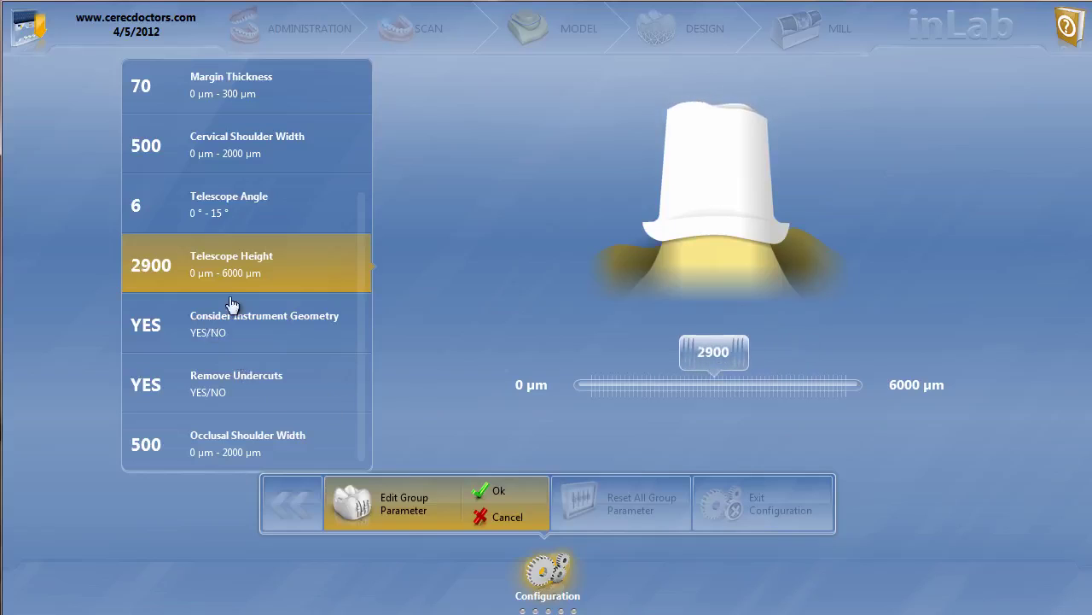
Set Occlusal Shoulder Width to 0 µm, confirm with Ok, and go back to the restoration-type grid.
click(243, 443)
drag(670, 353, 760, 357)
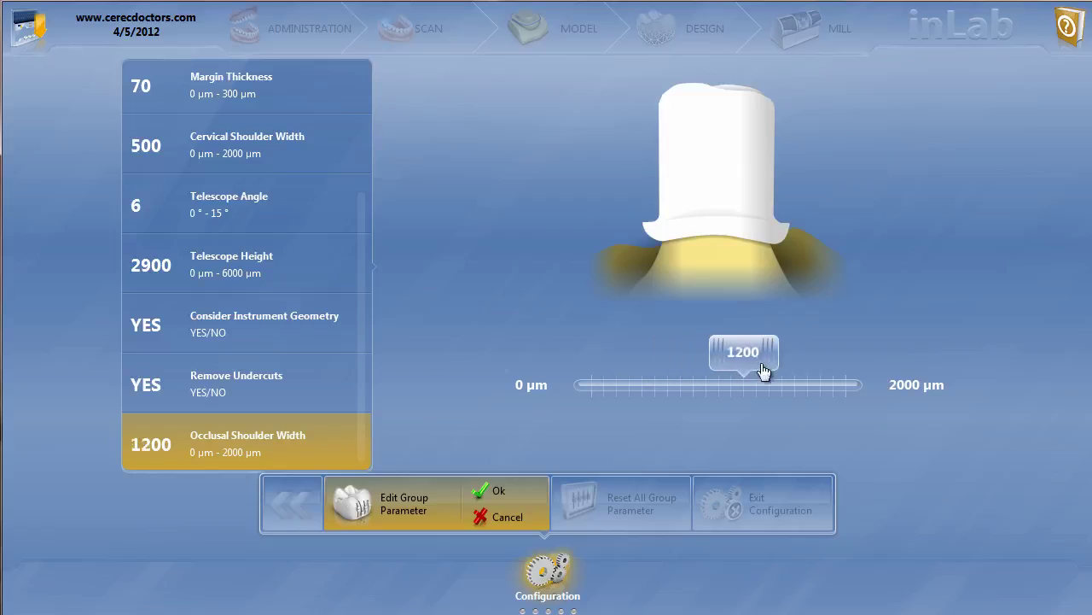
click(613, 355)
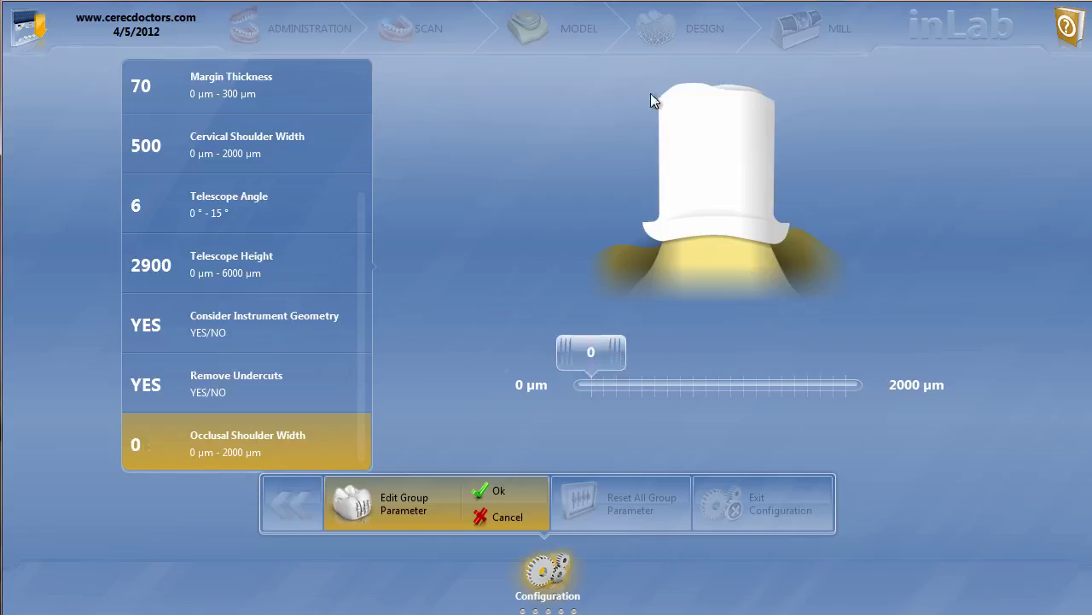
mouse_move(611, 347)
mouse_down()
mouse_move(747, 326)
mouse_move(864, 328)
mouse_move(555, 322)
mouse_move(670, 312)
mouse_move(864, 337)
mouse_move(597, 338)
mouse_up()
click(422, 512)
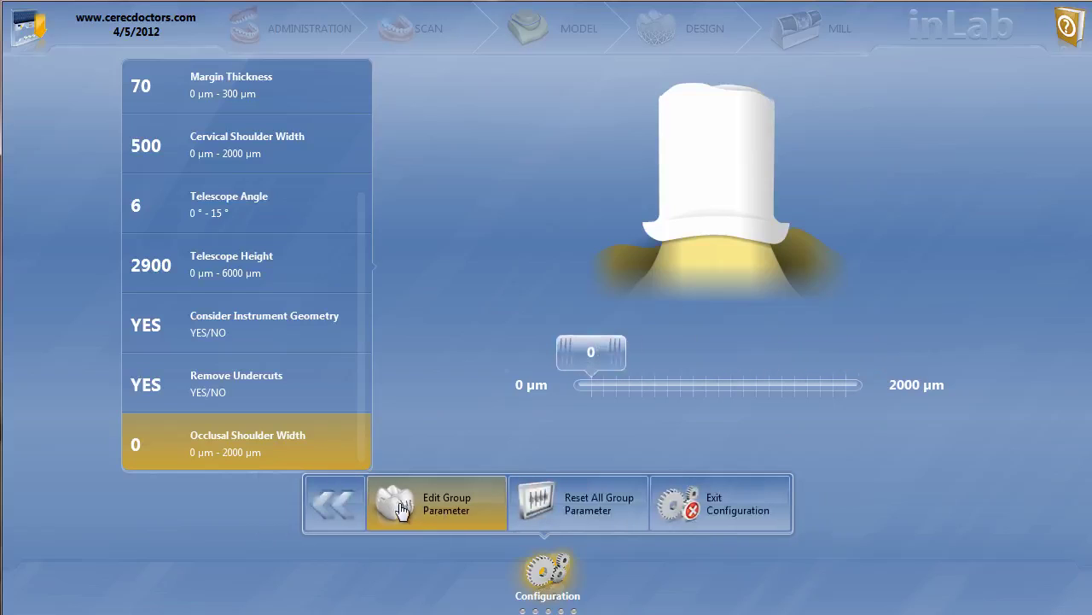
click(329, 509)
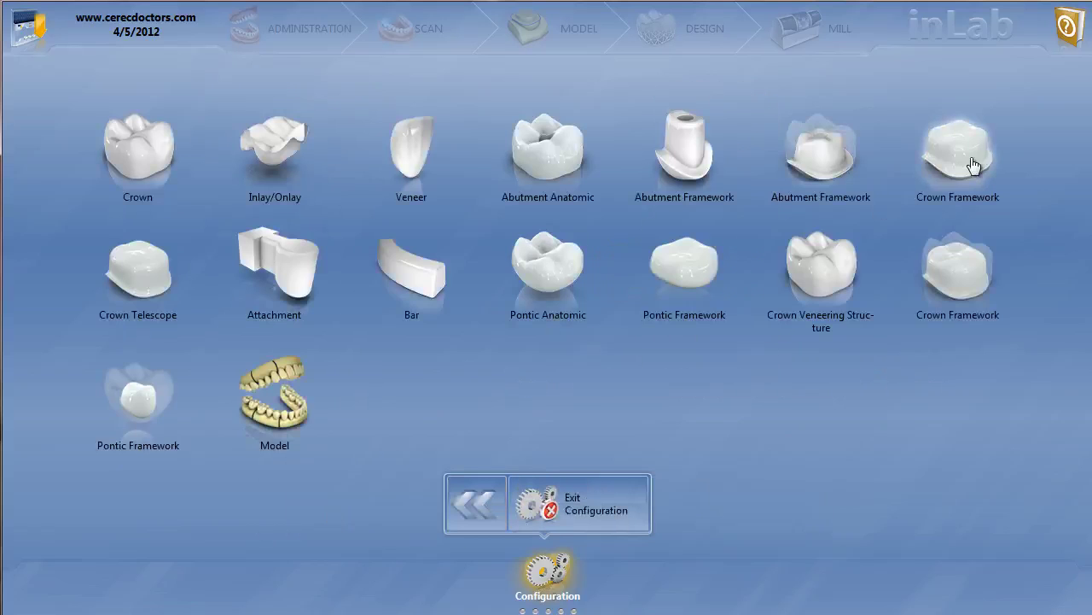